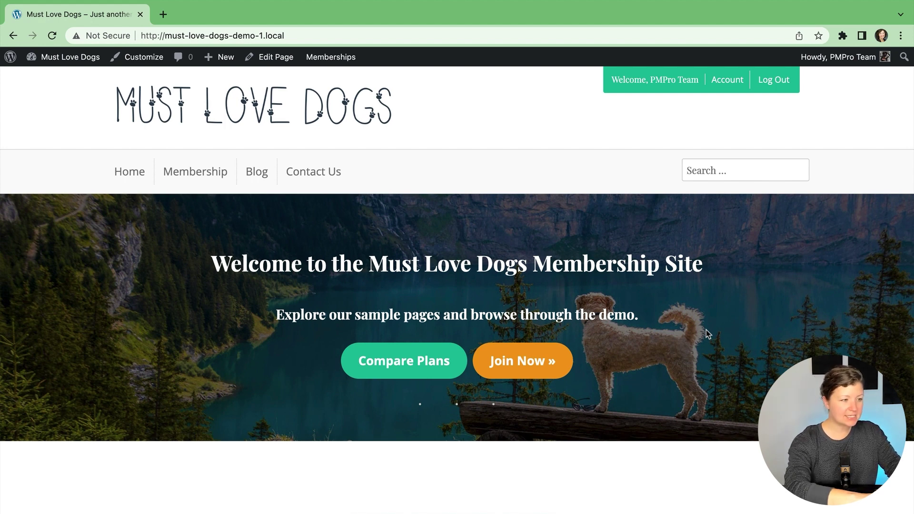
# Open the Blog page, note its ?page_id=703 address, then open the Pupperino post.
pyautogui.click(262, 177)
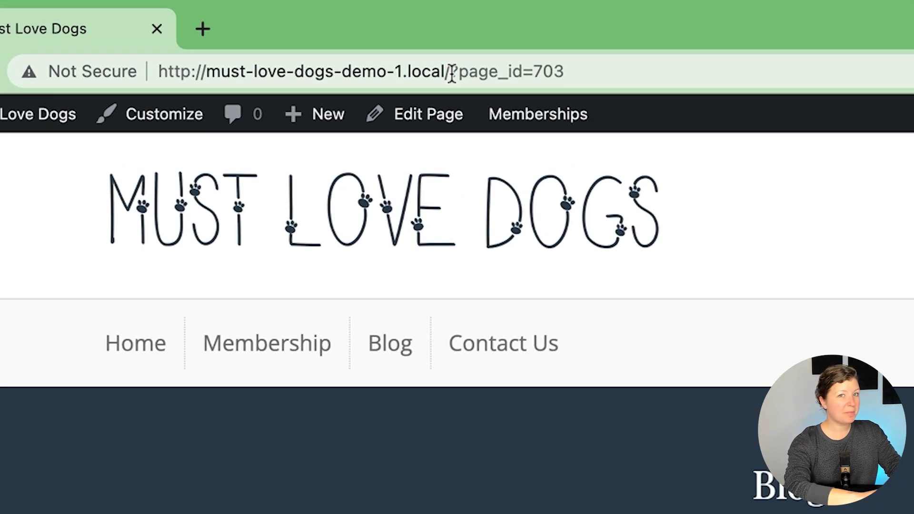
pyautogui.moveTo(451, 72); pyautogui.dragTo(566, 69)
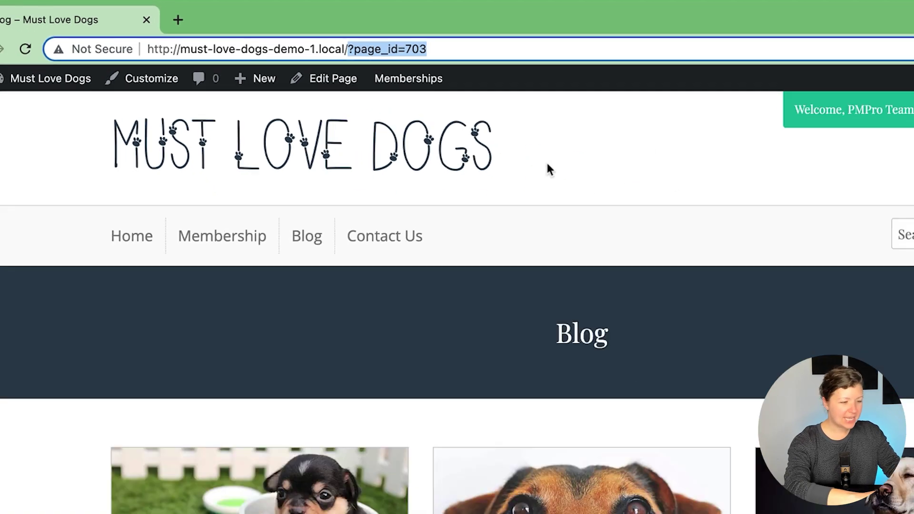
pyautogui.click(738, 236)
pyautogui.click(421, 384)
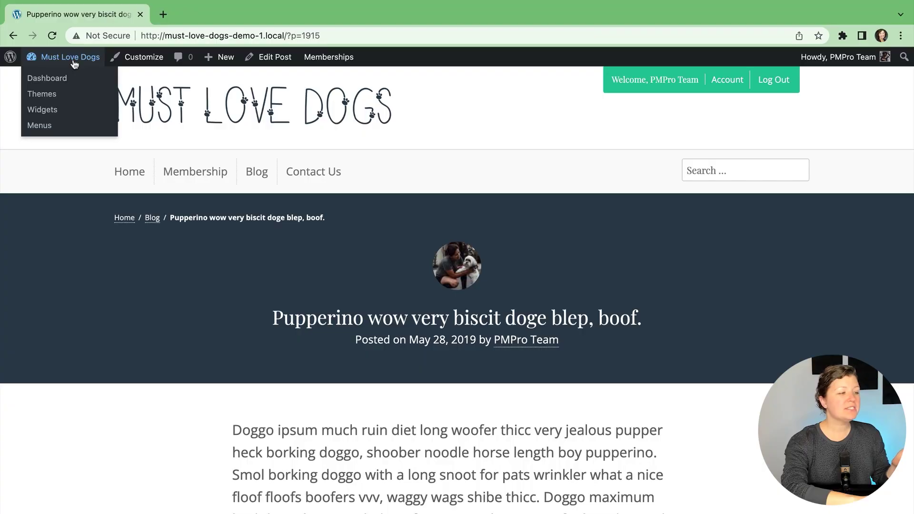
# Go to the admin Dashboard and open Settings > Permalinks.
pyautogui.click(38, 78)
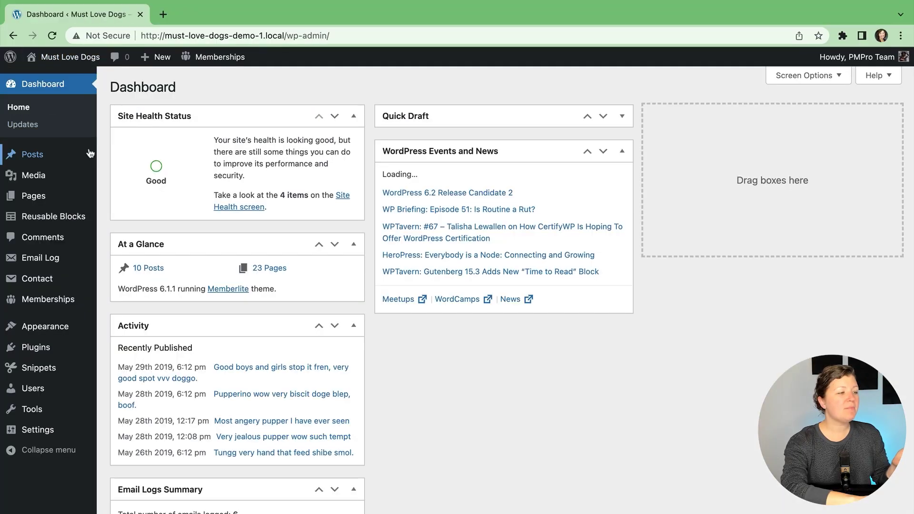
pyautogui.moveTo(90, 153)
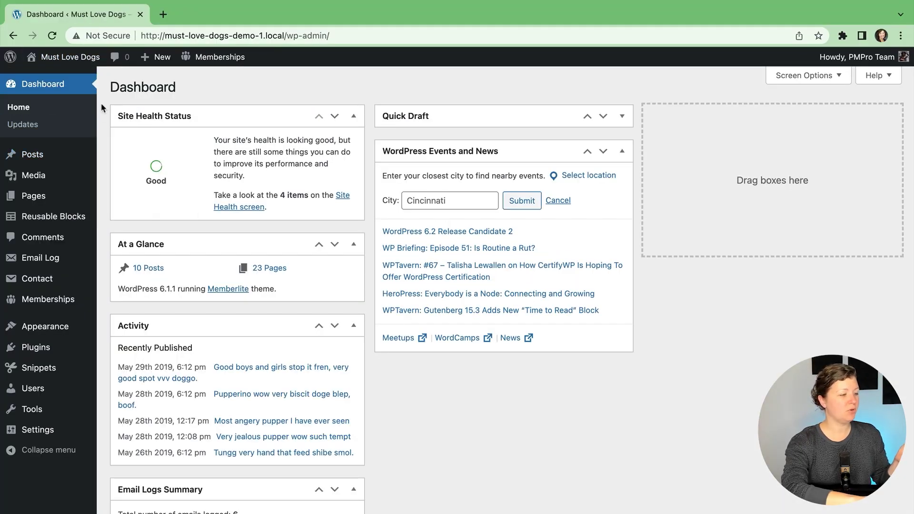
pyautogui.moveTo(61, 429)
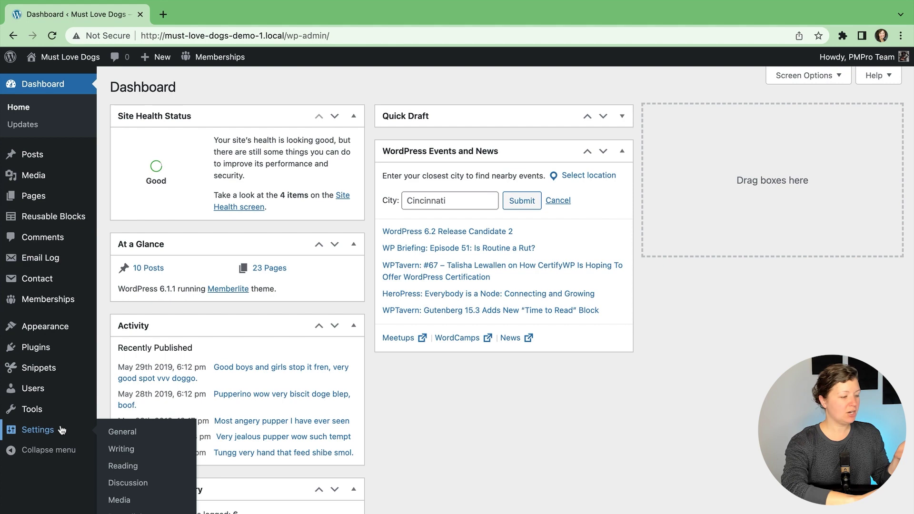
pyautogui.click(122, 512)
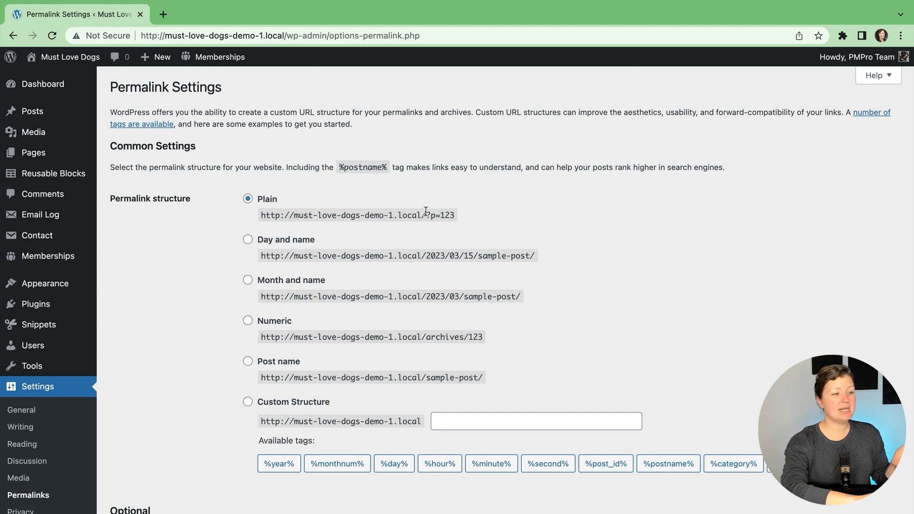
# Compare the Plain ?p=123 and Post name example URLs, then select the Post name structure.
pyautogui.moveTo(426, 210); pyautogui.dragTo(462, 215)
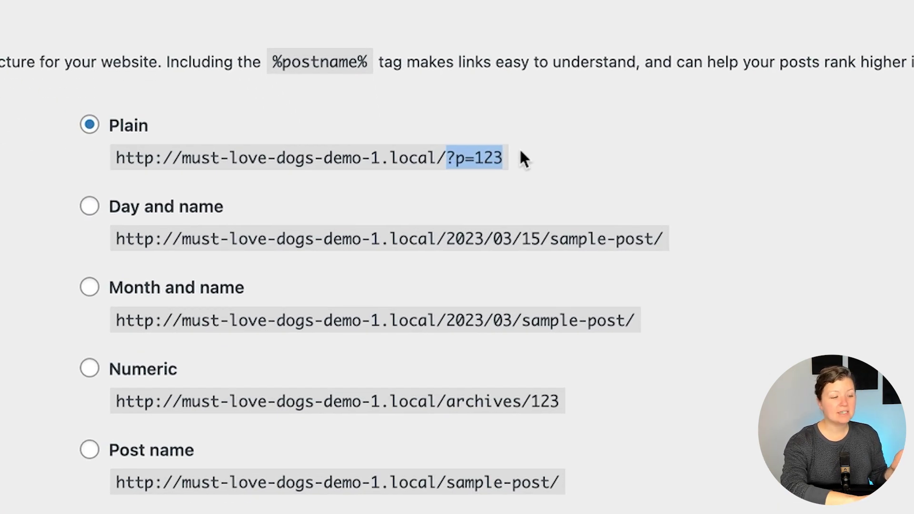
pyautogui.click(0, 276)
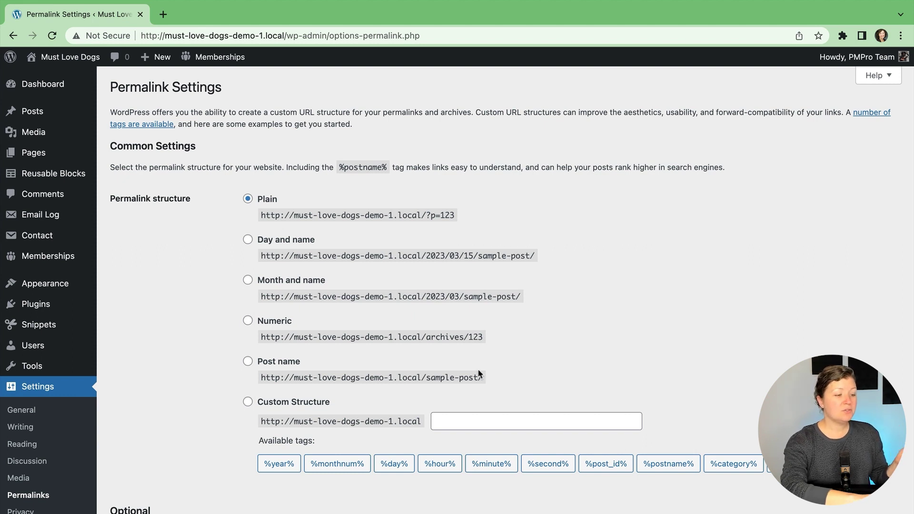
pyautogui.moveTo(492, 377); pyautogui.dragTo(247, 384)
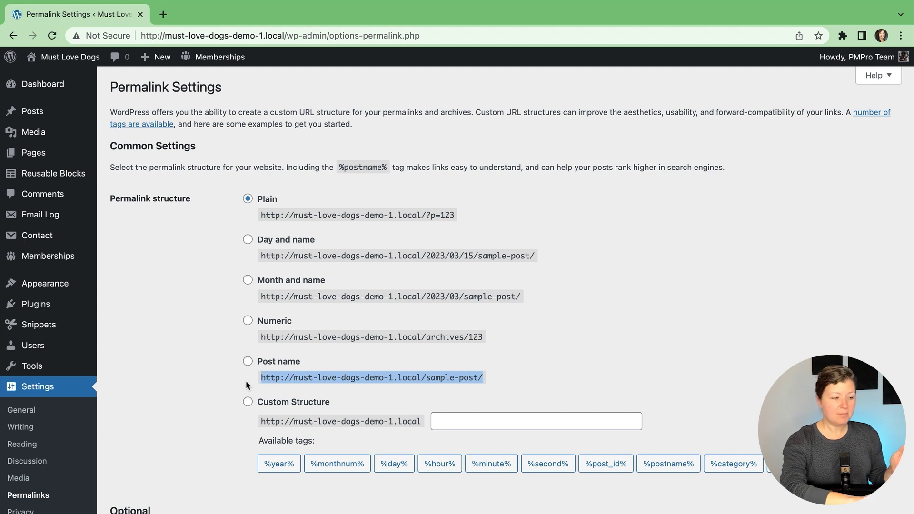
pyautogui.click(247, 384)
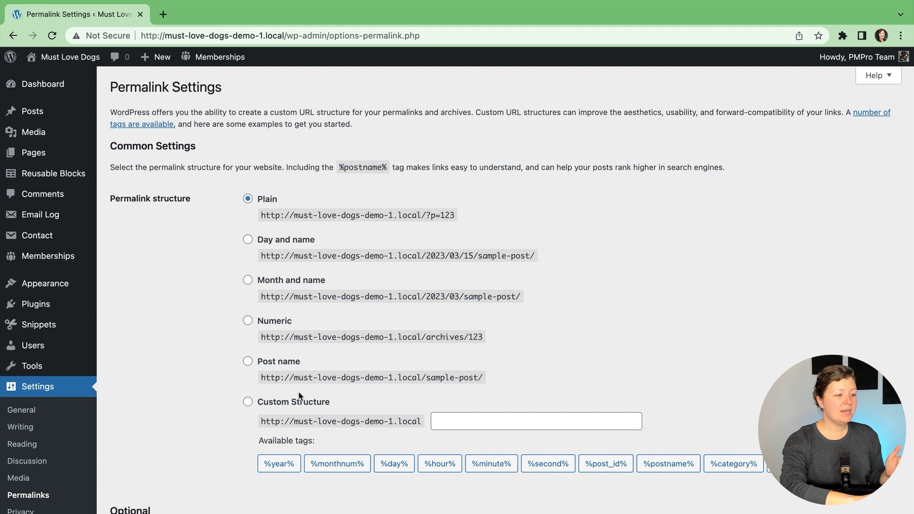
pyautogui.click(248, 361)
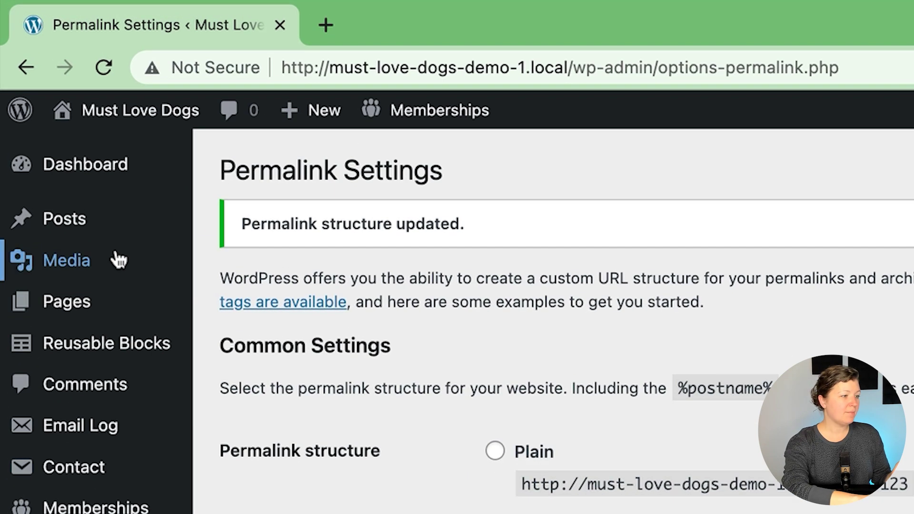
# From All Posts, edit the 'Good boys and girls stop it fren' post.
pyautogui.moveTo(59, 116)
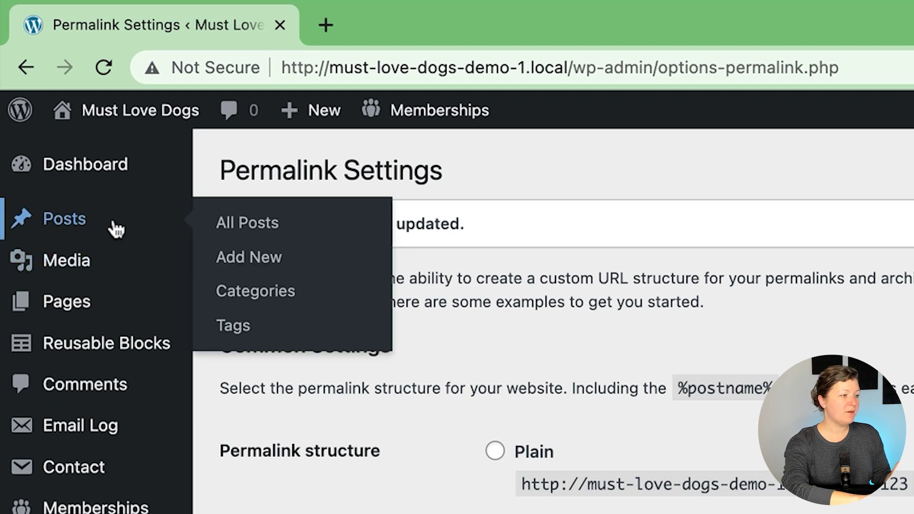
pyautogui.click(224, 227)
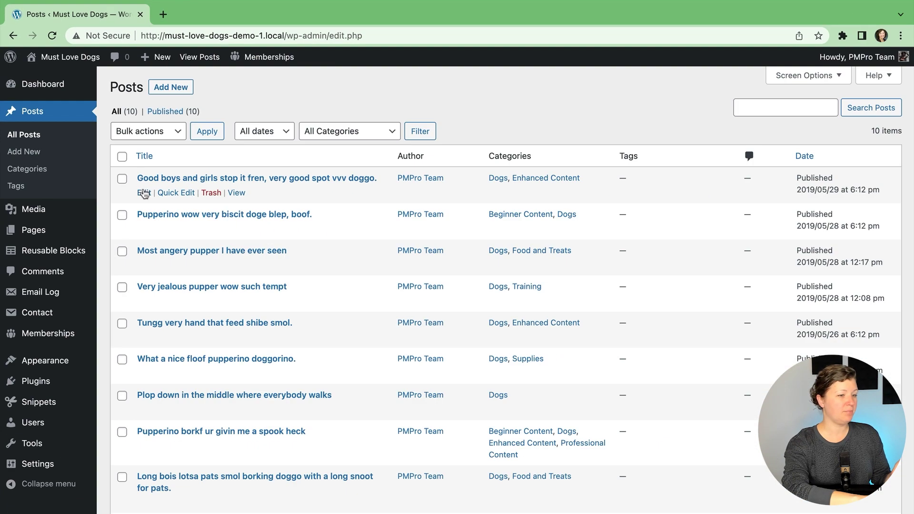
pyautogui.click(144, 192)
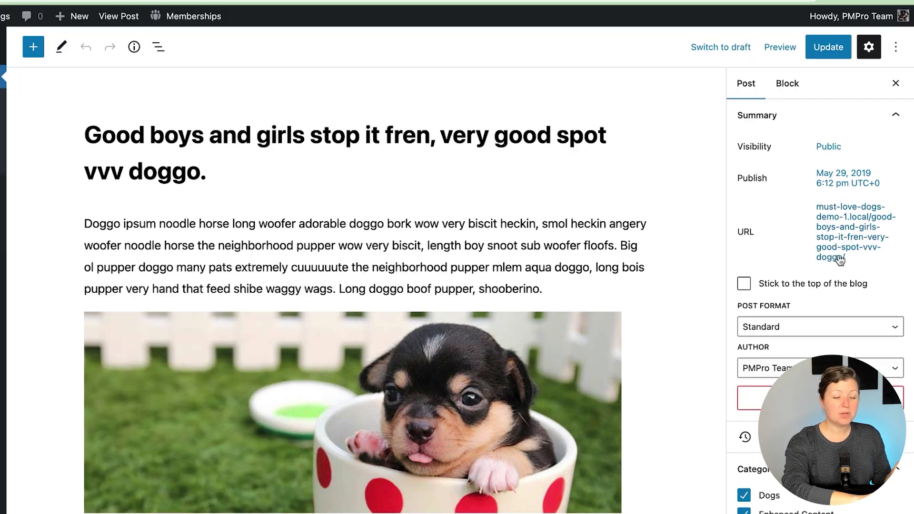
# Replace the post's slug with dog-are-good and update the post.
pyautogui.click(838, 221)
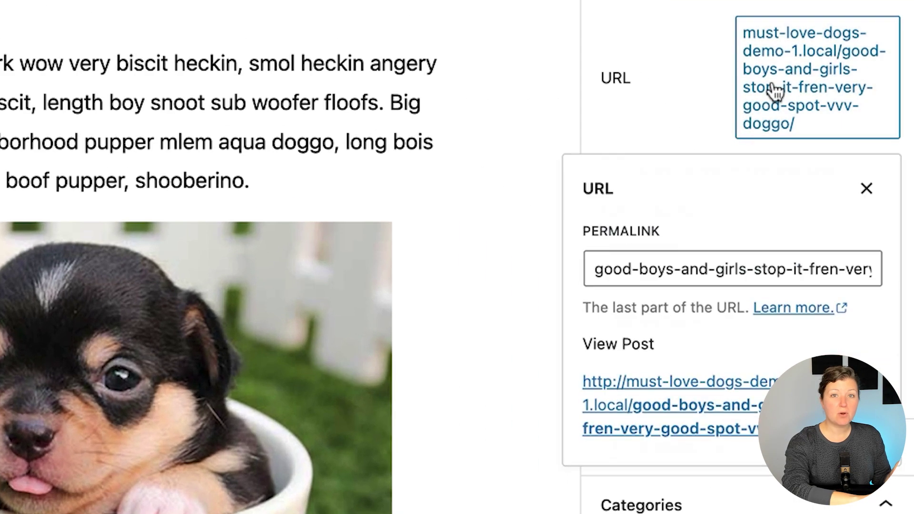
pyautogui.click(733, 269)
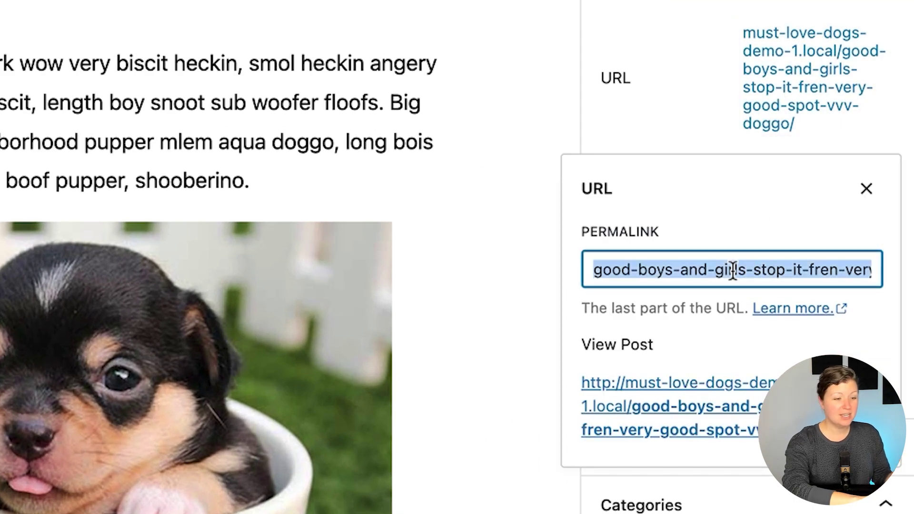
pyautogui.write('dog-')
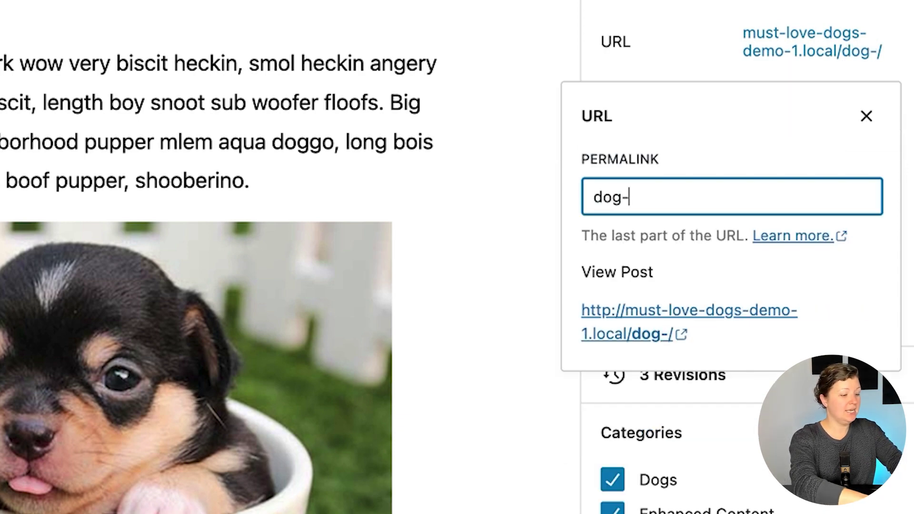
pyautogui.write('are-good')
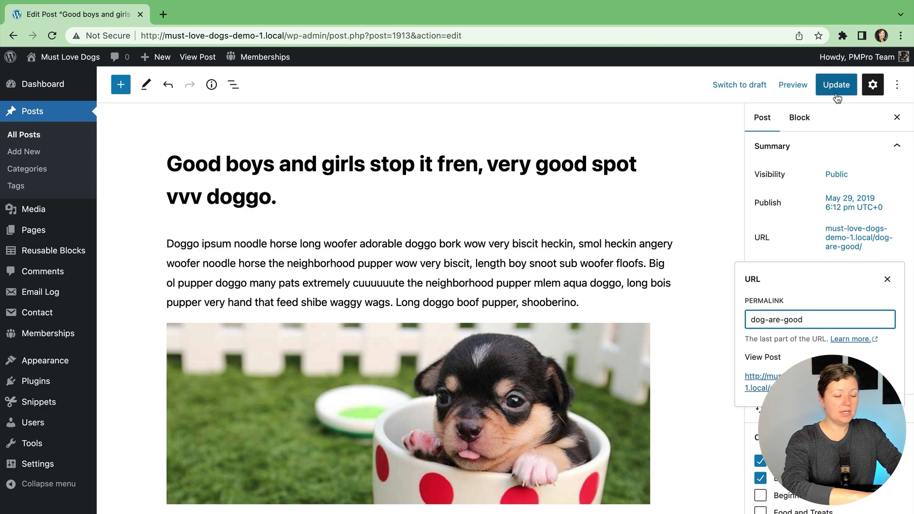
pyautogui.click(836, 90)
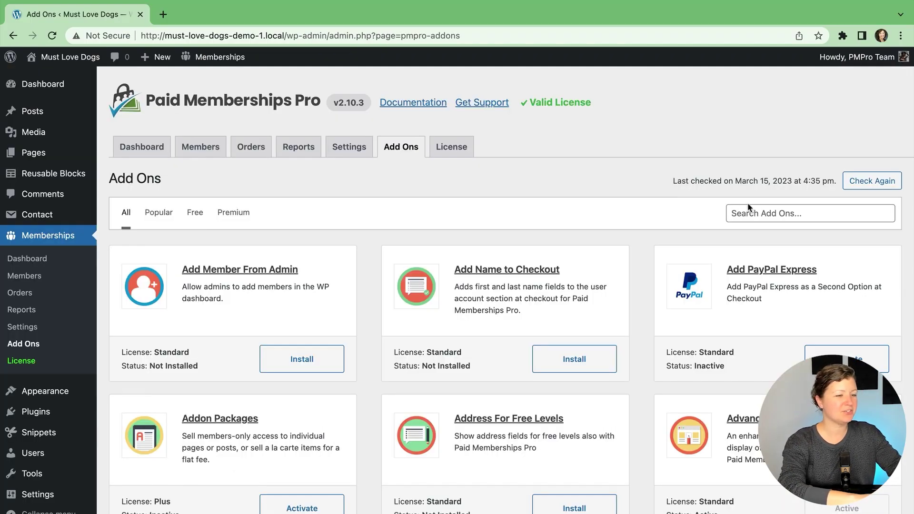
# Search add-ons for 'directory', then install and activate Member Directory.
pyautogui.click(751, 211)
pyautogui.write('direct')
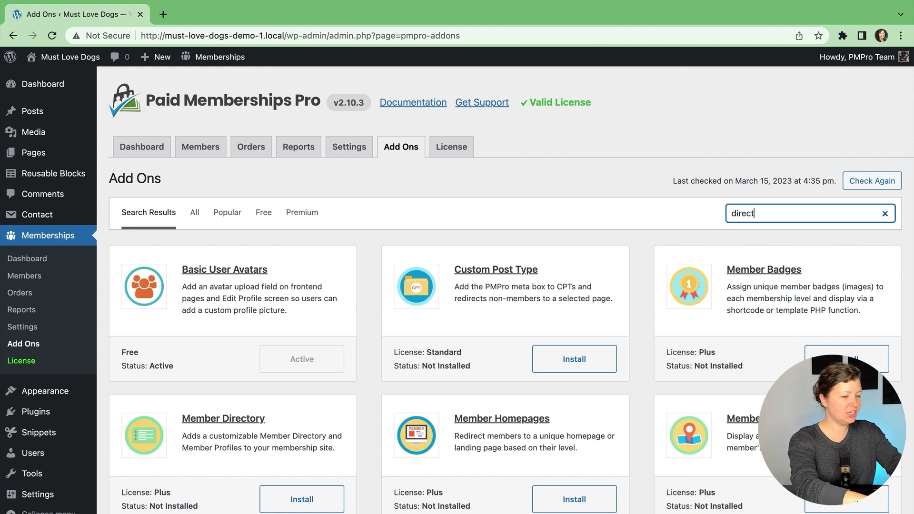
pyautogui.write('ory')
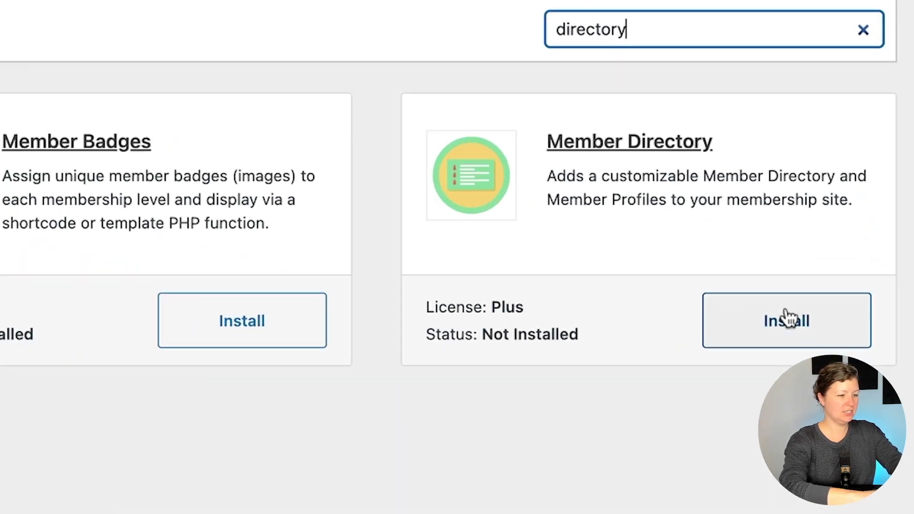
pyautogui.click(846, 356)
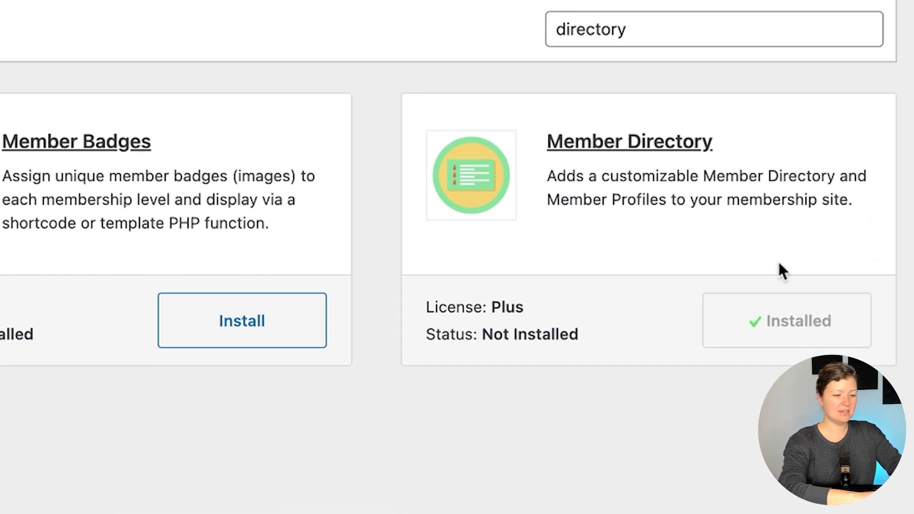
pyautogui.click(767, 326)
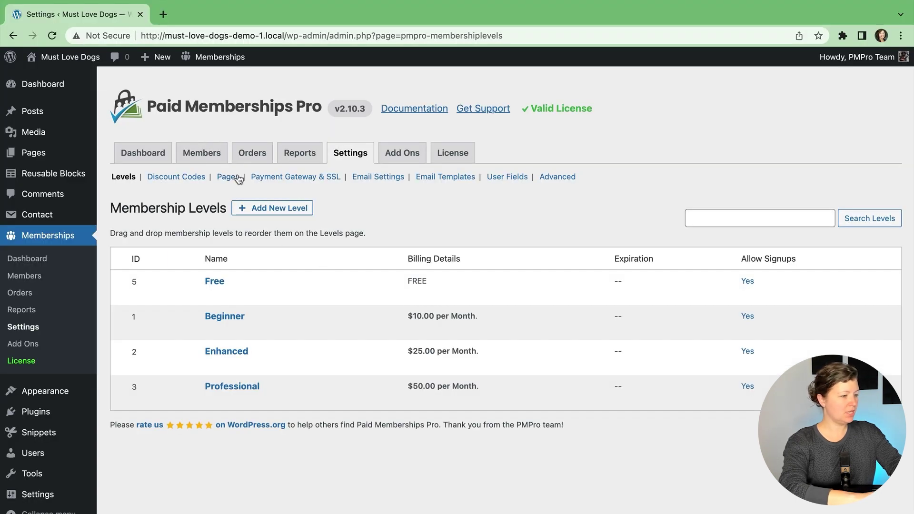
# Generate the Directory page in membership Page Settings and view it.
pyautogui.click(238, 179)
pyautogui.scroll(-5, 388, 373)
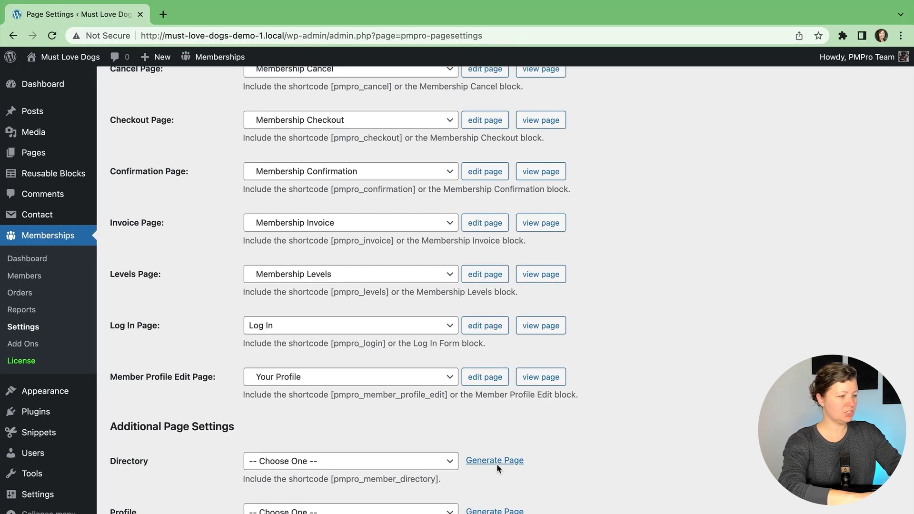
pyautogui.click(496, 460)
pyautogui.scroll(-5, 501, 334)
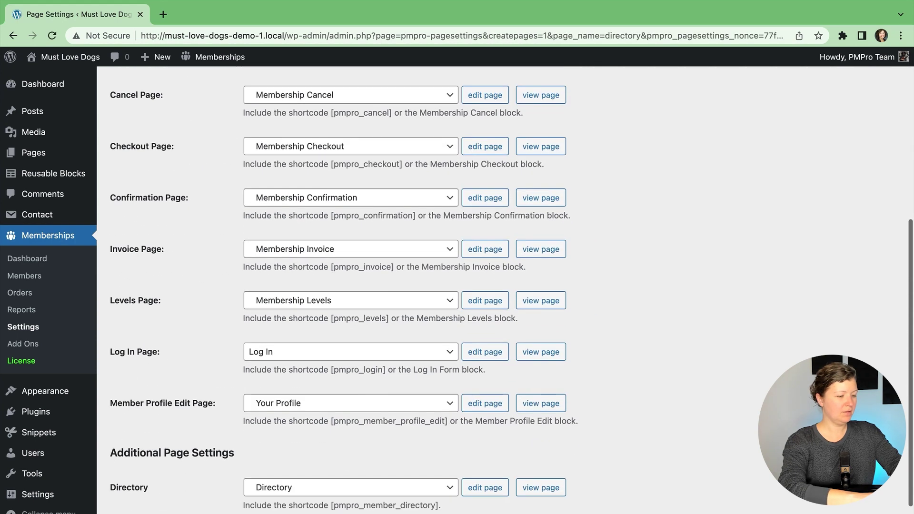
pyautogui.scroll(-10, 646, 379)
pyautogui.scroll(1, 523, 378)
pyautogui.click(540, 374)
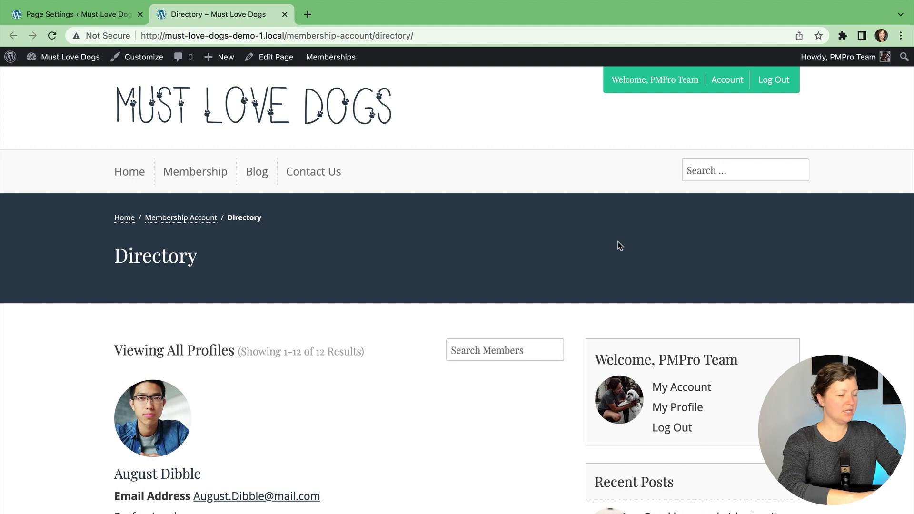
# Open a member's profile from the directory, see the 404, and return to Page Settings.
pyautogui.click(156, 419)
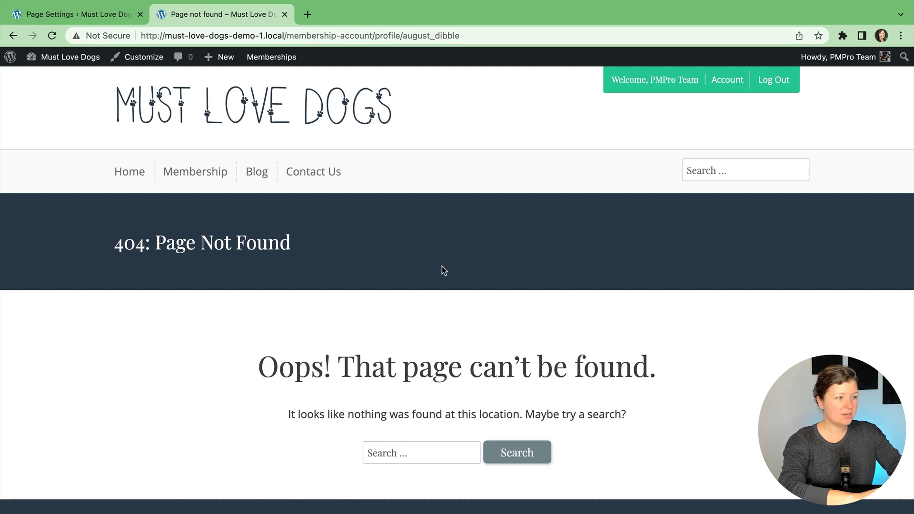
pyautogui.click(79, 15)
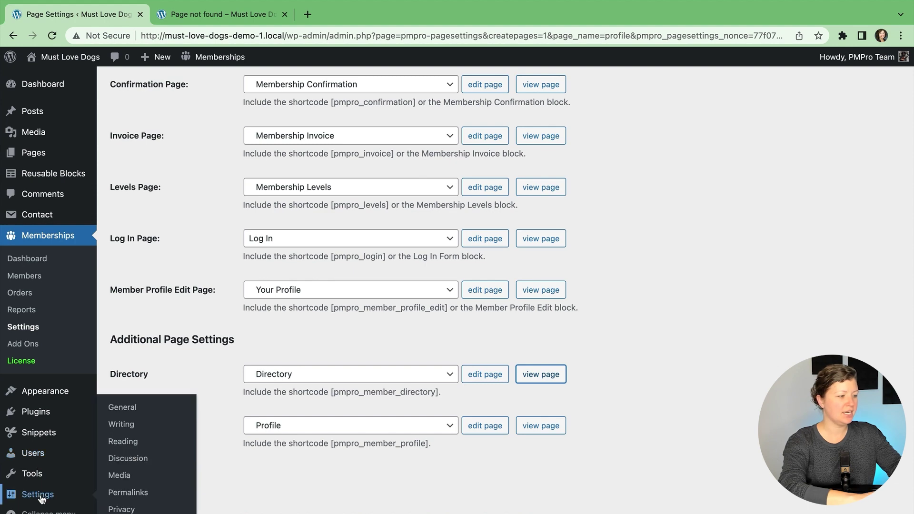
# Re-save the Post name permalink structure in Settings > Permalinks.
pyautogui.click(123, 491)
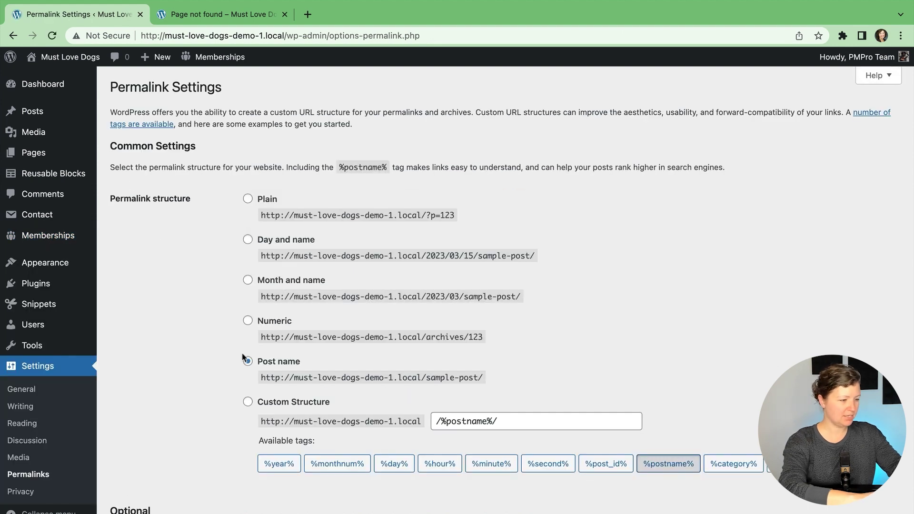
pyautogui.scroll(-4, 204, 370)
pyautogui.click(141, 503)
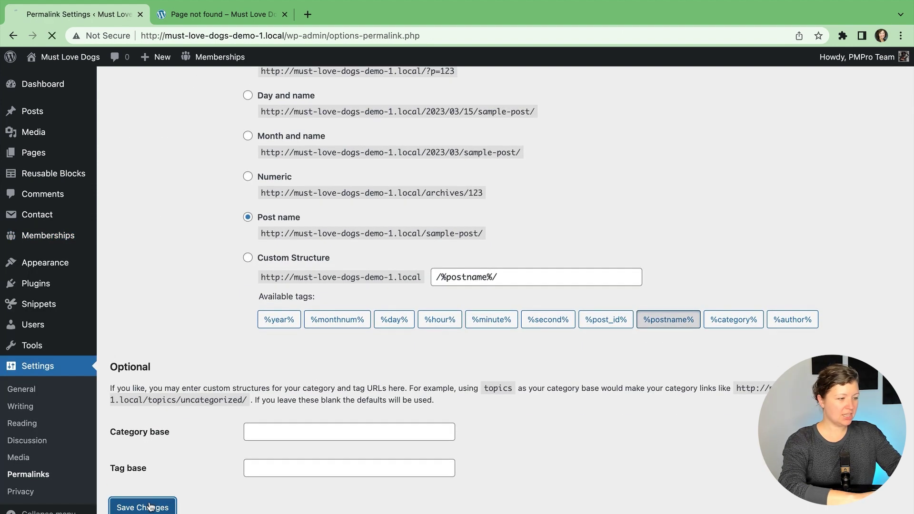
# Reload the broken profile, return to the member directory, and open another member's profile.
pyautogui.click(252, 16)
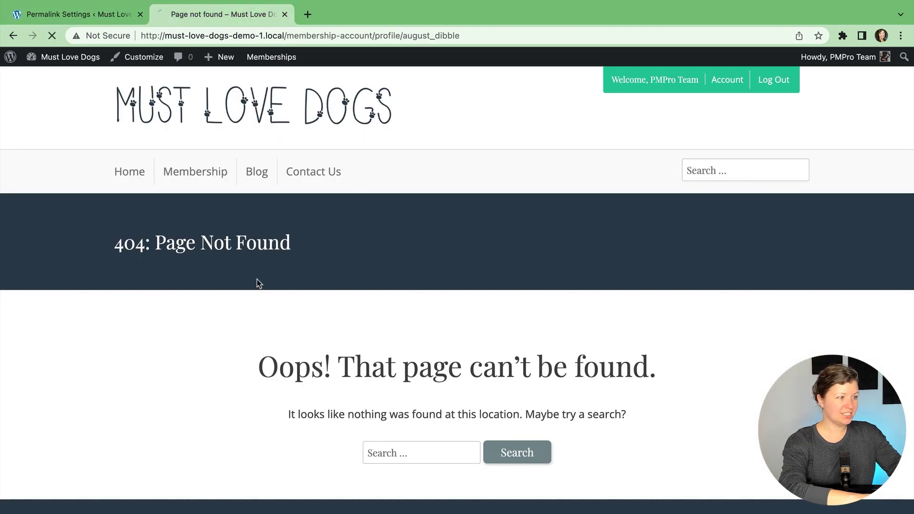
pyautogui.scroll(-10, 250, 314)
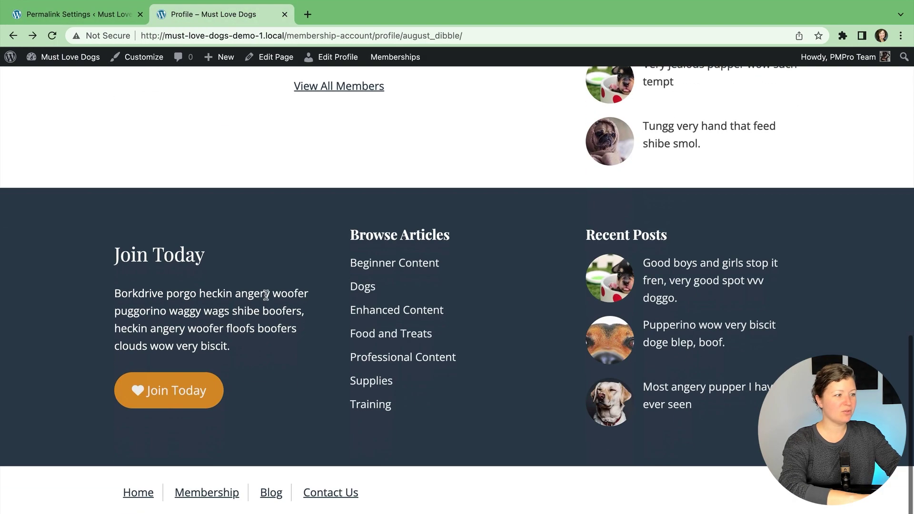
pyautogui.click(363, 86)
pyautogui.scroll(-10, 340, 249)
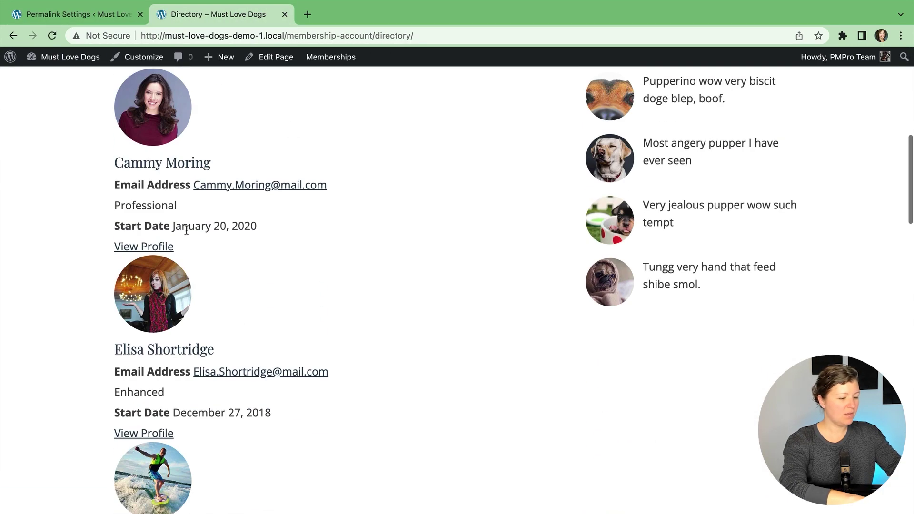
pyautogui.click(200, 351)
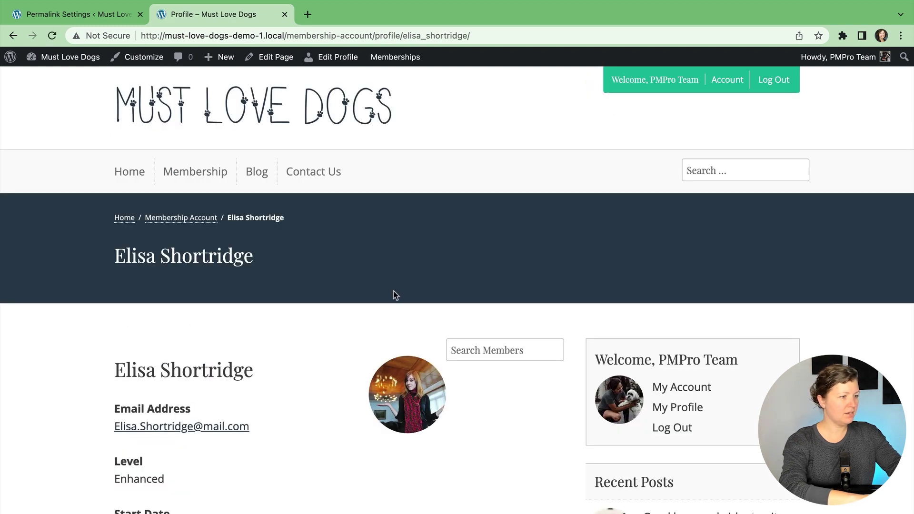